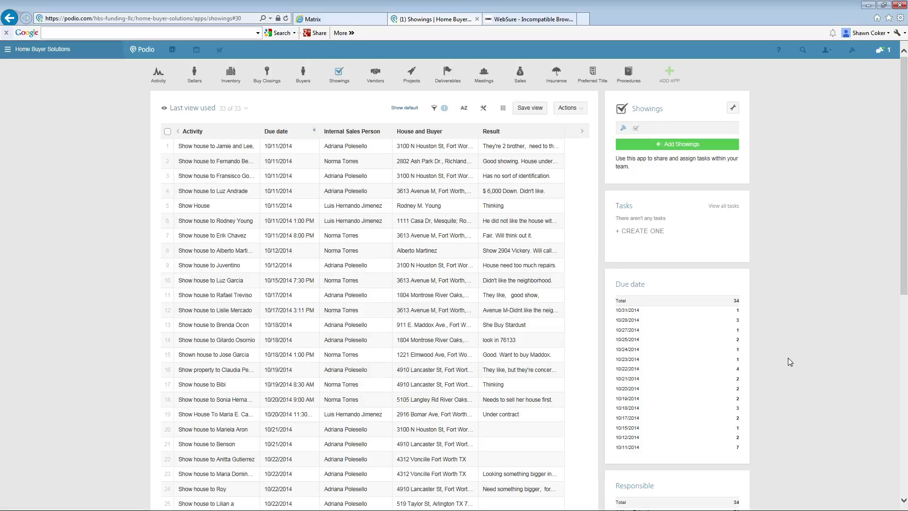
Add a new showing with the activity "Show house to" plus the customer's full name and the due date 10/31/2014
scroll(788, 357, down, 3)
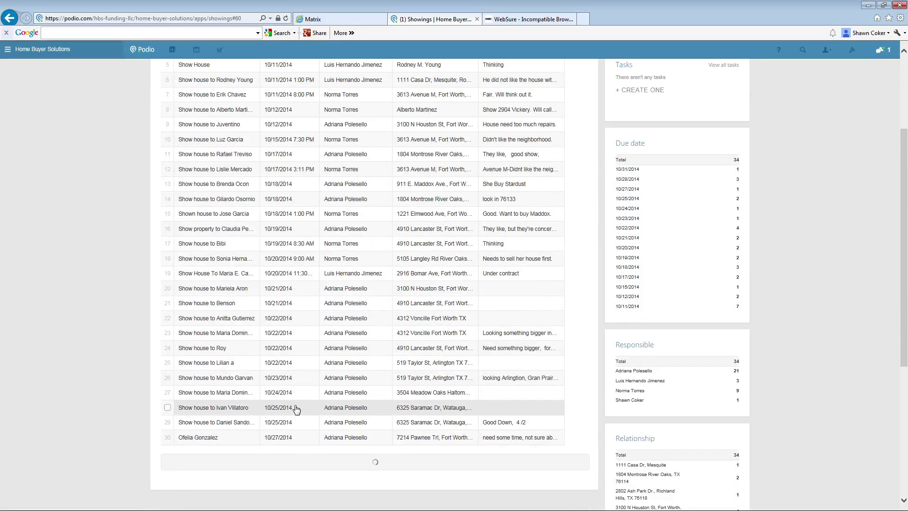
scroll(293, 417, down, 2)
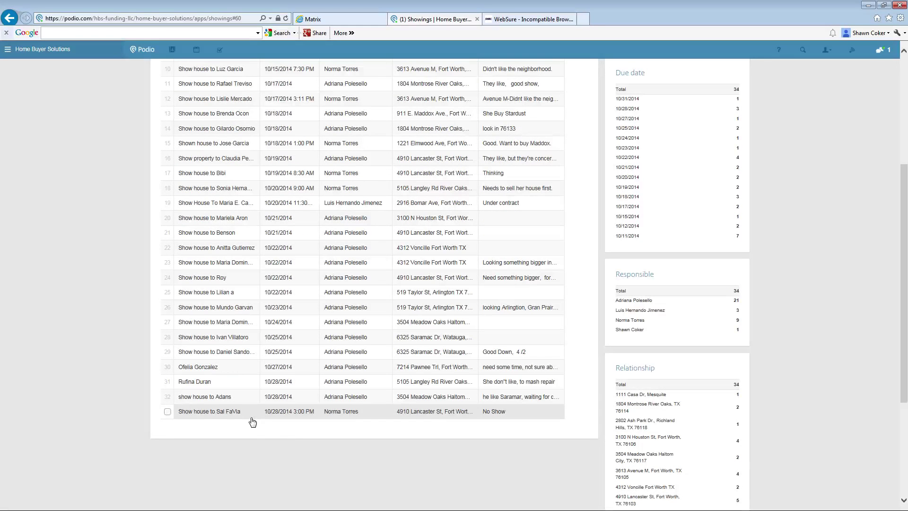
scroll(265, 421, up, 5)
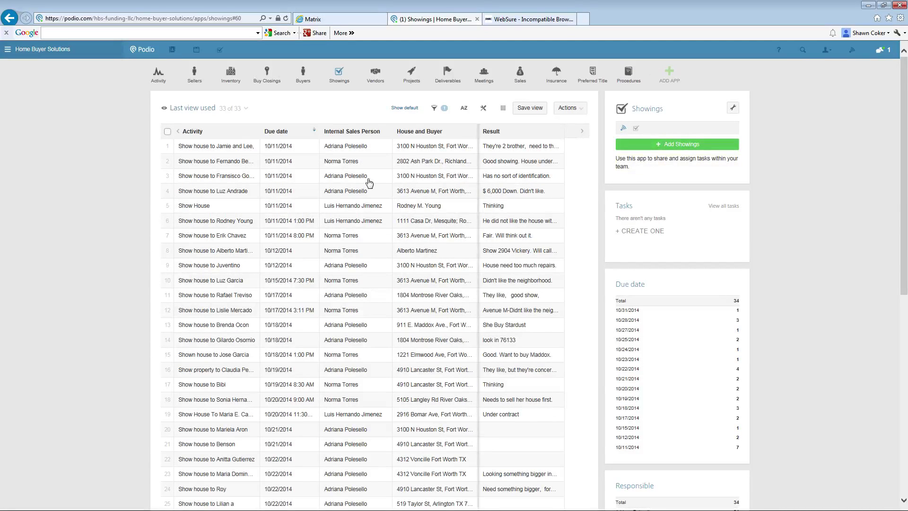
click(685, 146)
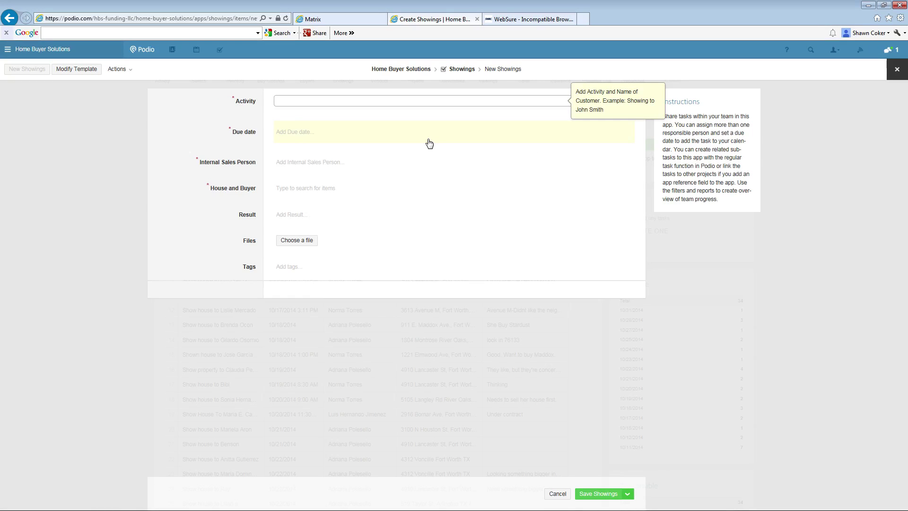
text(Show house to John Smith)
click(429, 144)
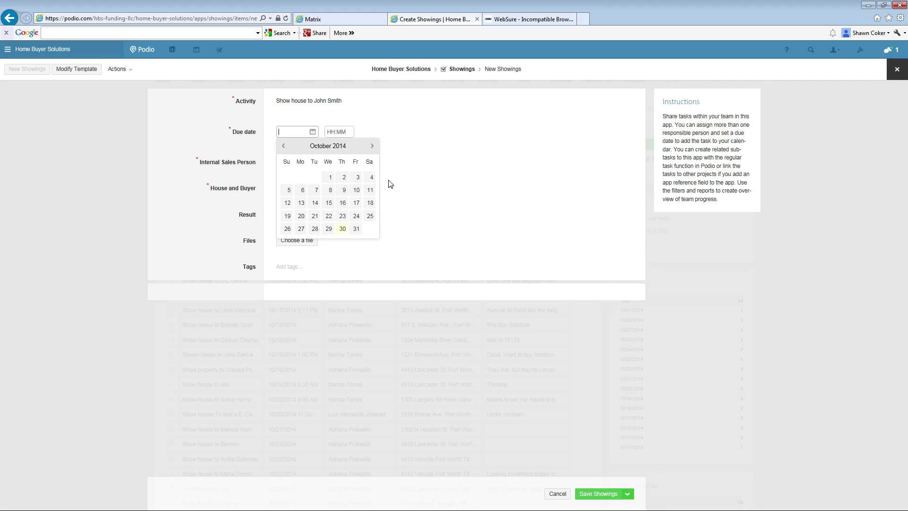
click(356, 229)
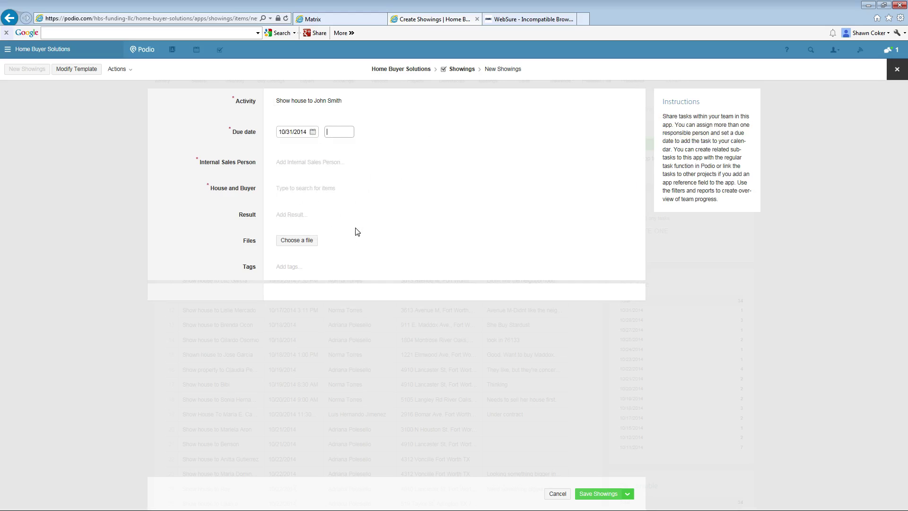
Assign the signed-in account owner as the showing's internal sales person
click(379, 171)
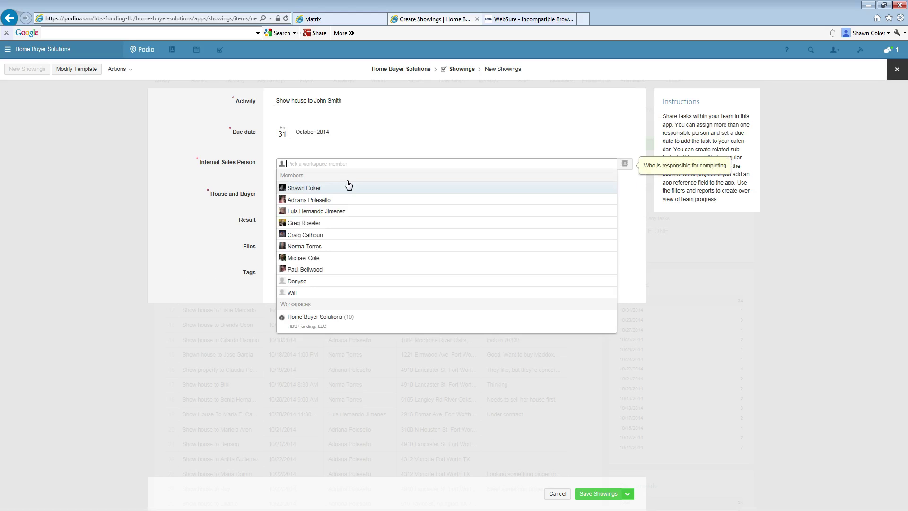
click(316, 192)
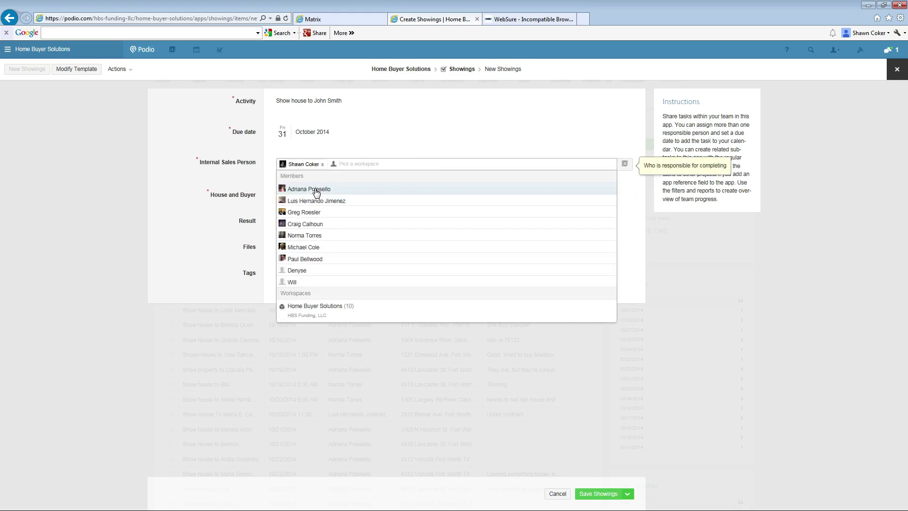
key(Tab)
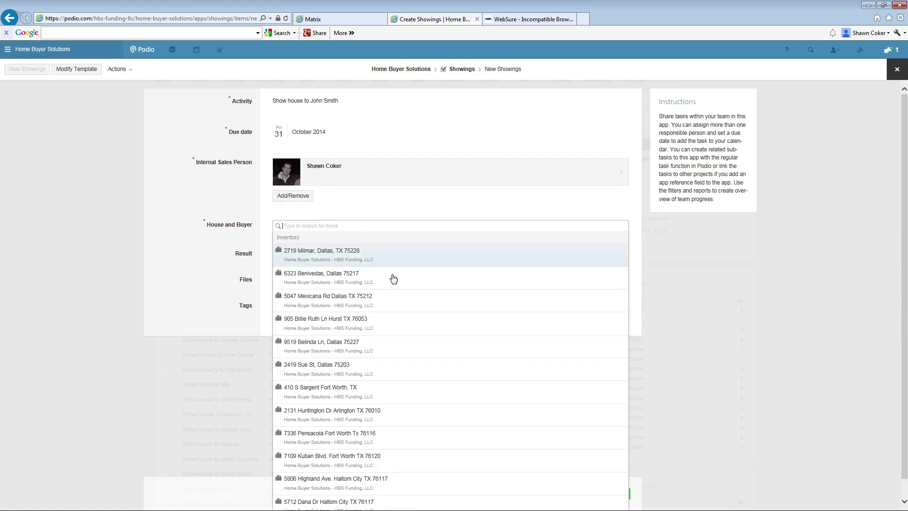
Link the Fort Worth inventory houses on Sargent and Kuban under House and Buyer, and save the showing
click(330, 397)
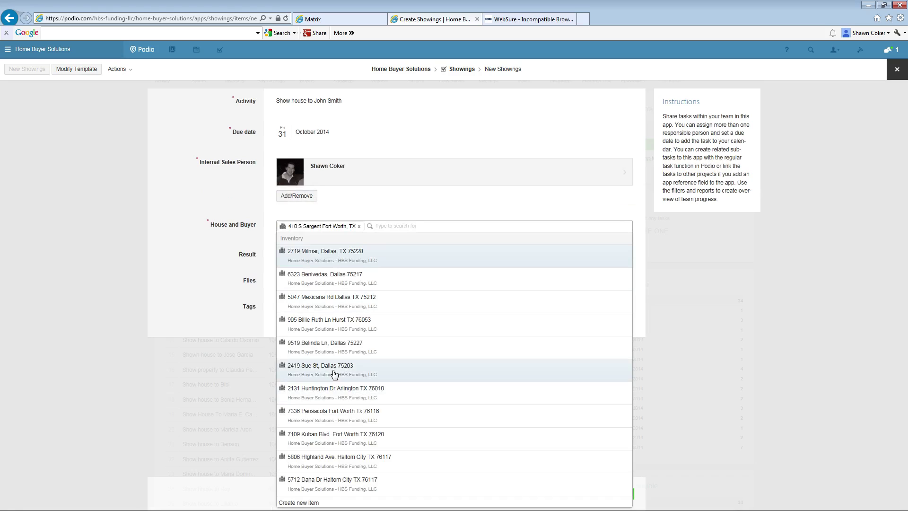
click(322, 436)
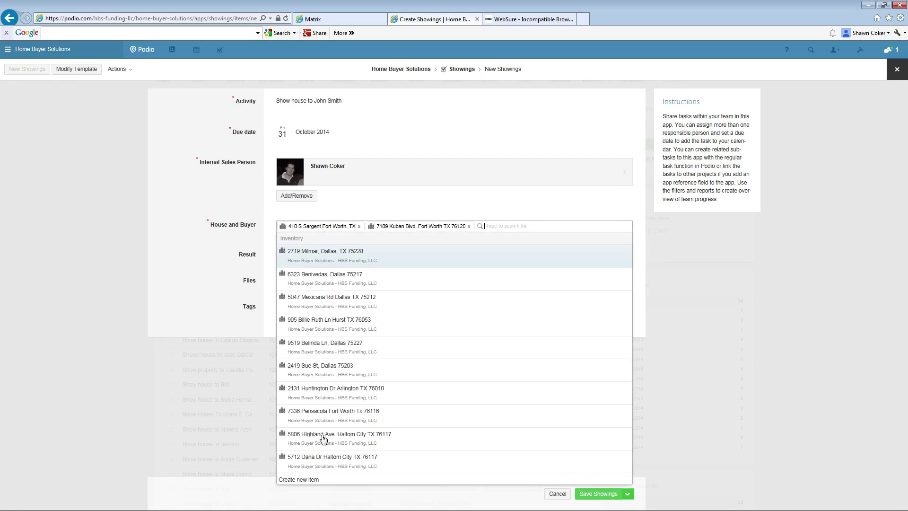
click(132, 311)
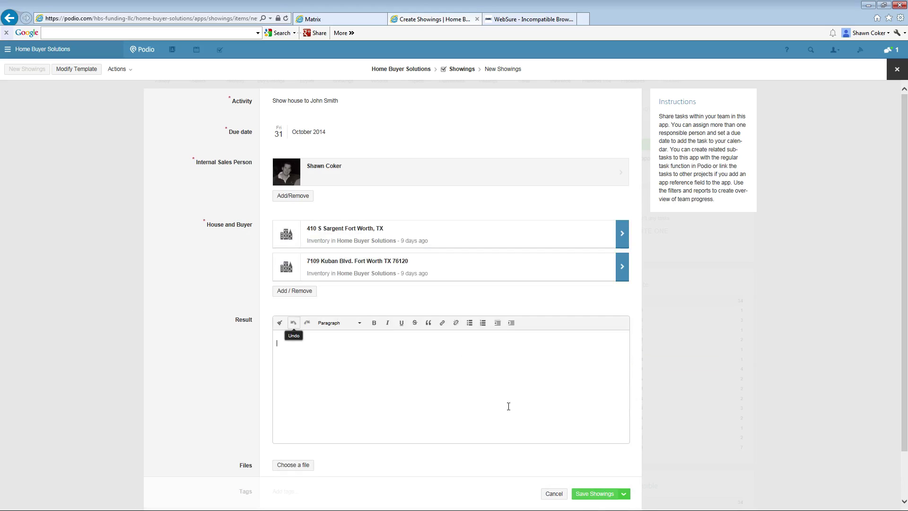
click(603, 499)
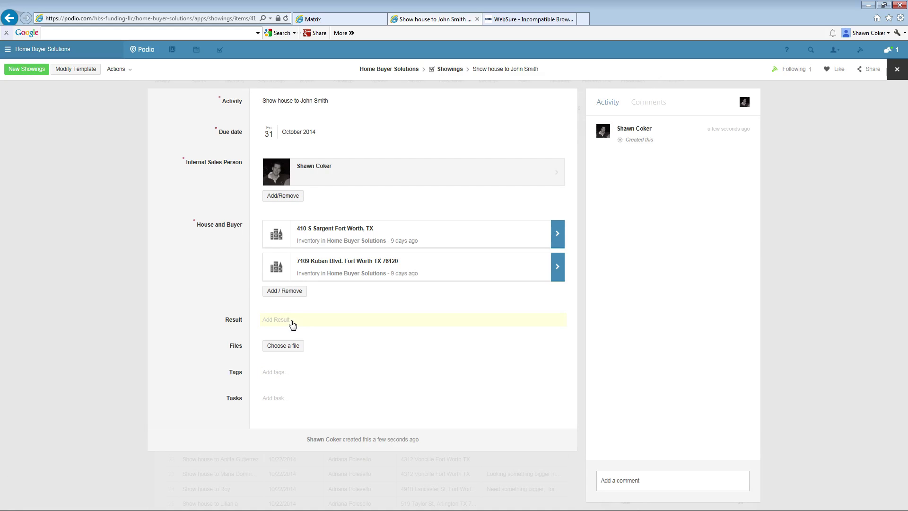
Enter "Loved Sargent." as the result of the saved showing
click(292, 324)
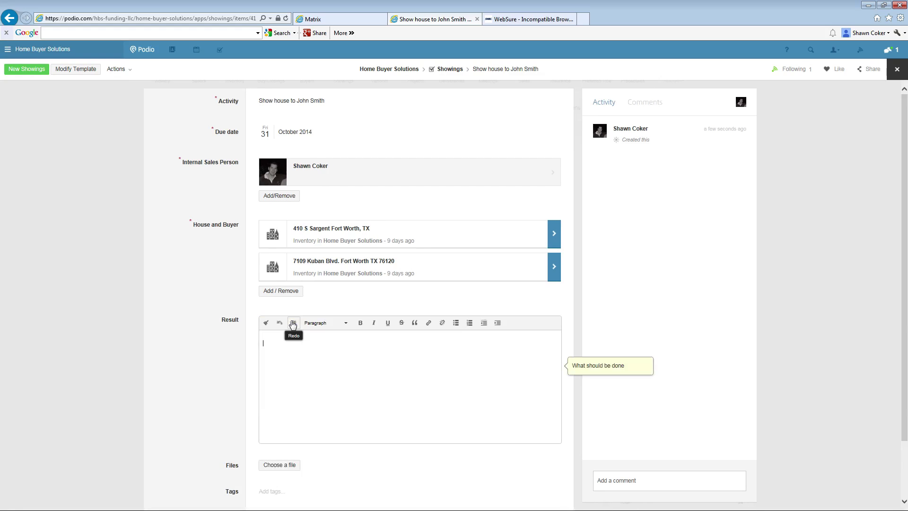
text(Loved Sargent.)
scroll(524, 447, down, 2)
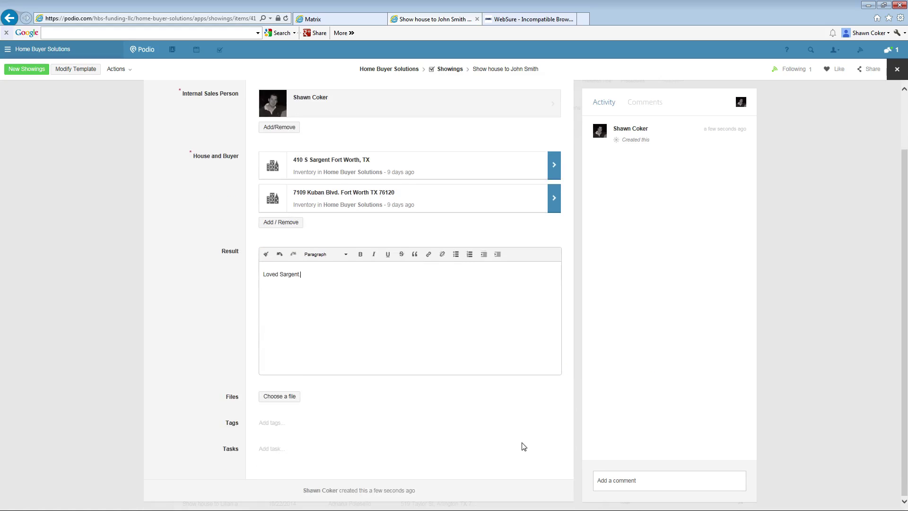
key(Tab)
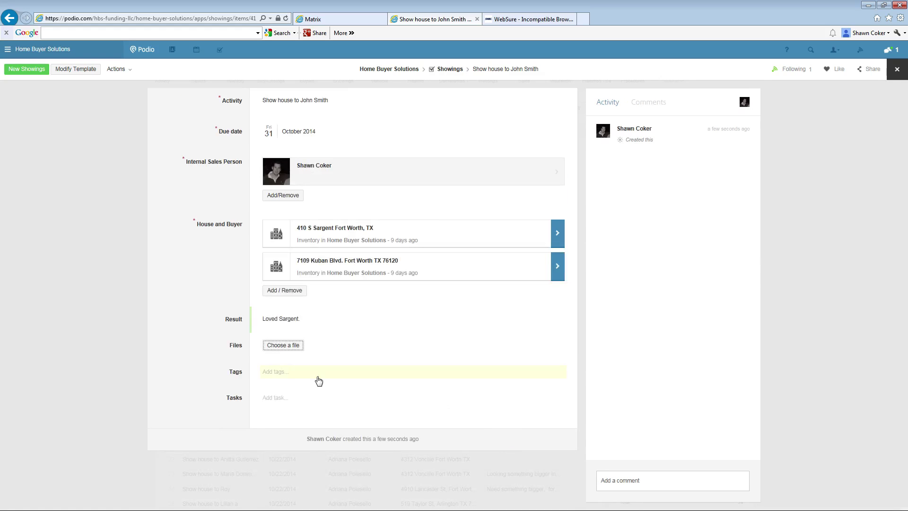
Start a new task on this showing with the title "Call back about payment"
click(273, 399)
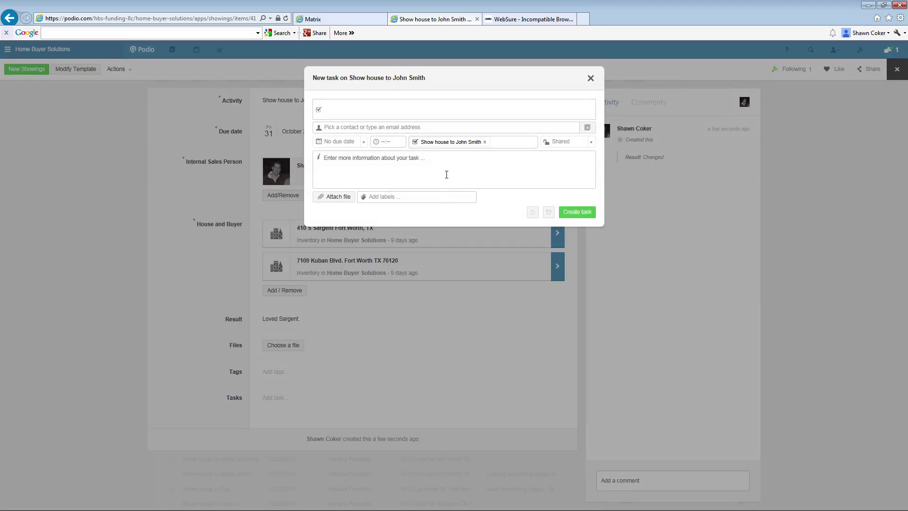
text(Call)
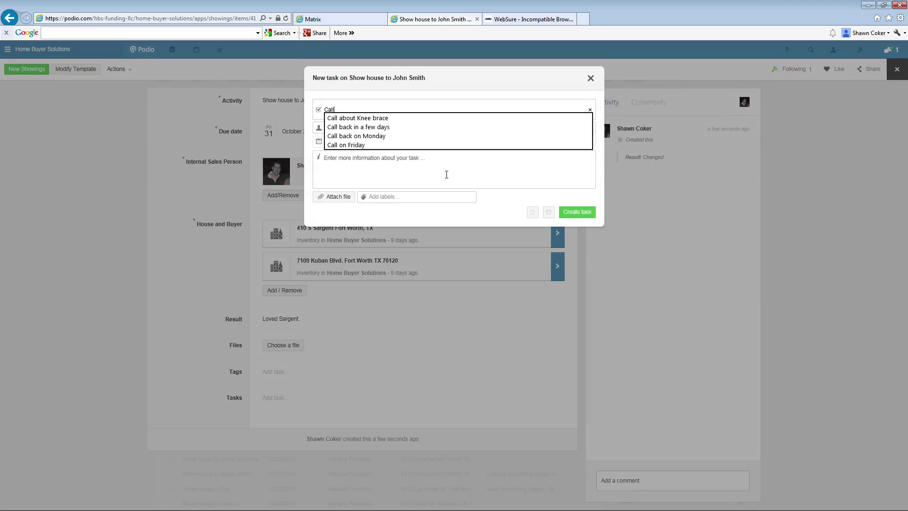
text( back o)
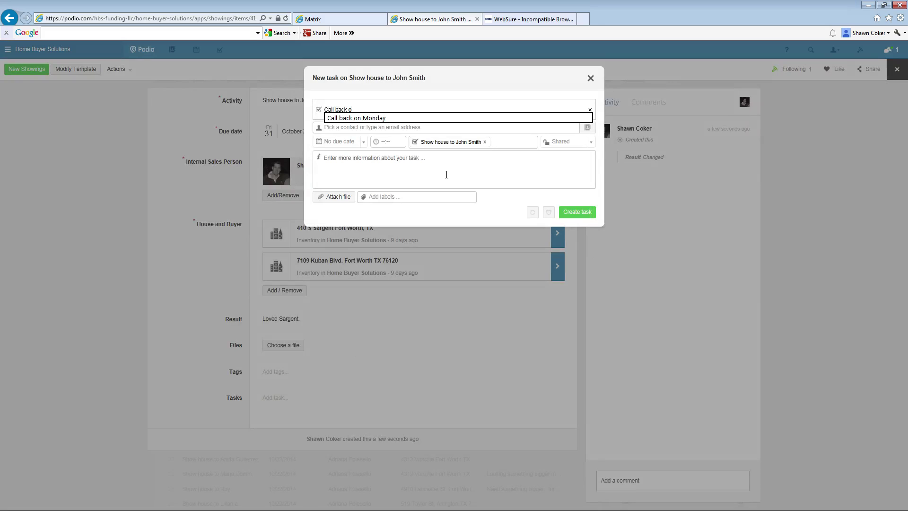
key(BackSpace)
text(about)
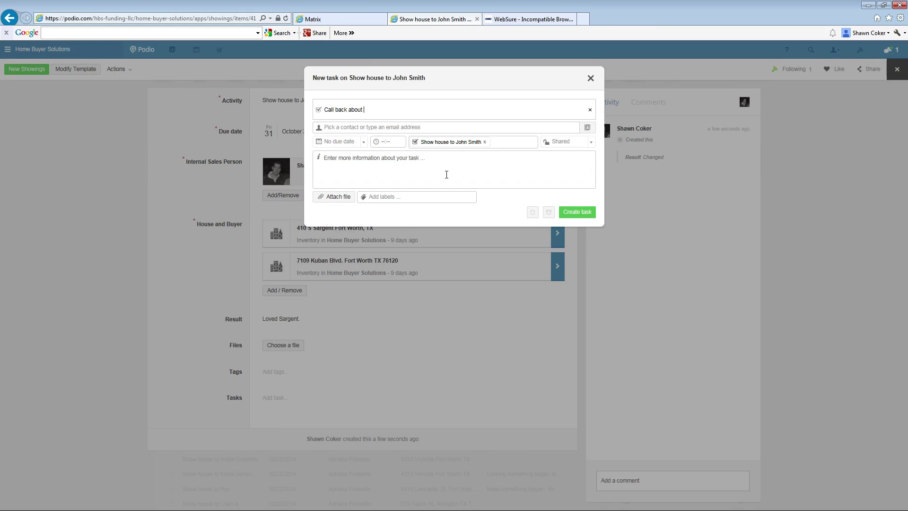
text( payment)
key(Tab)
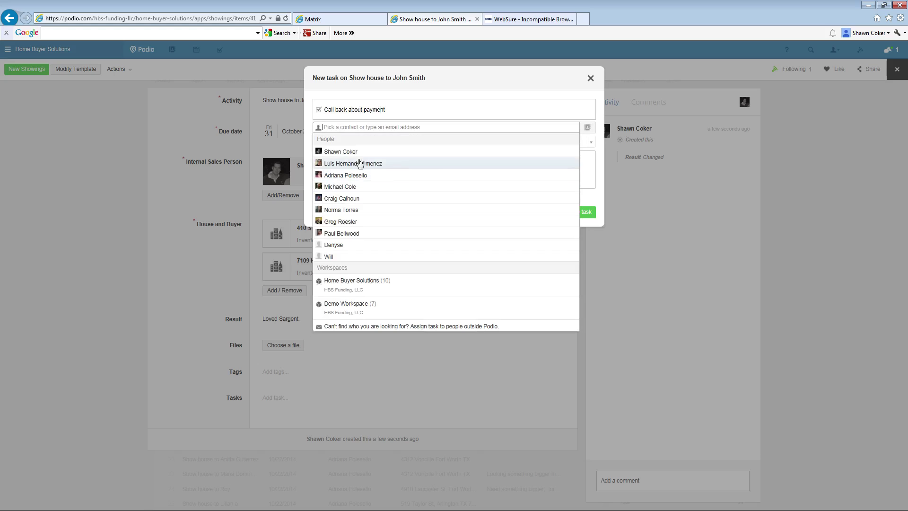
Assign the task to the signed-in account owner, set its due date to next Monday and create it
click(356, 156)
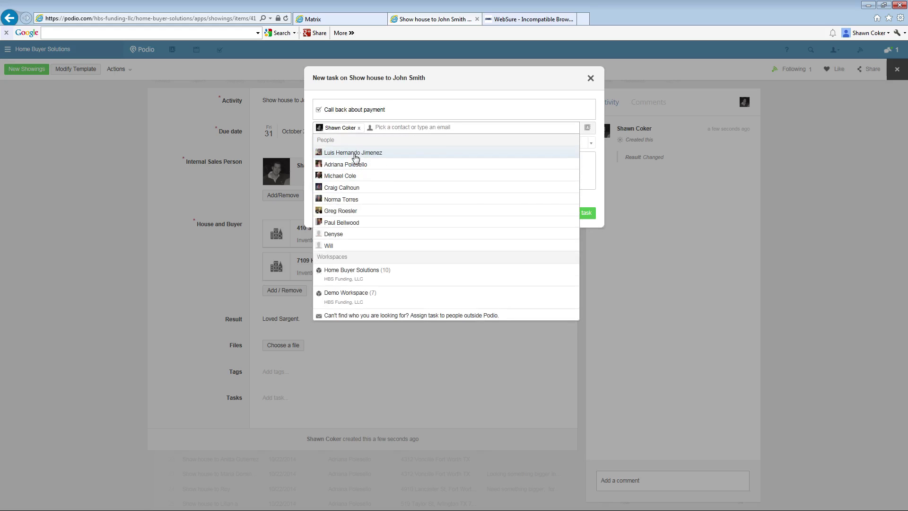
key(Tab)
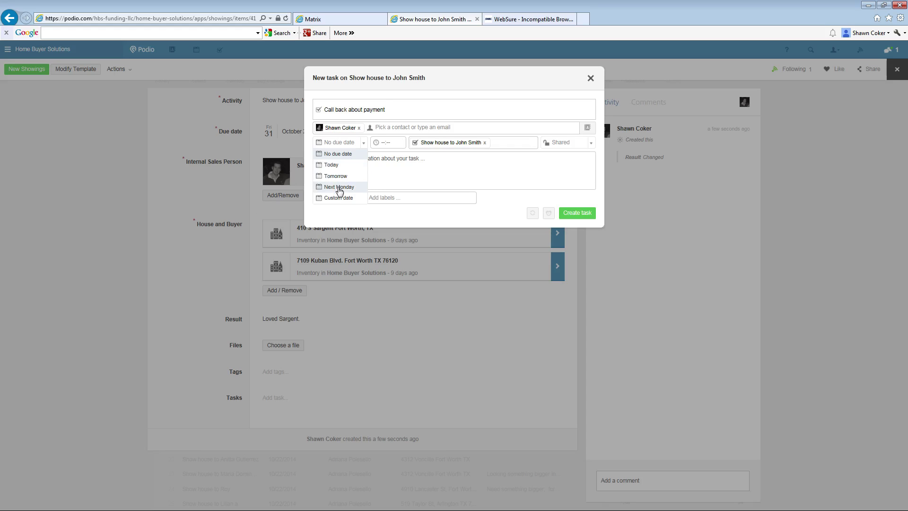
click(339, 187)
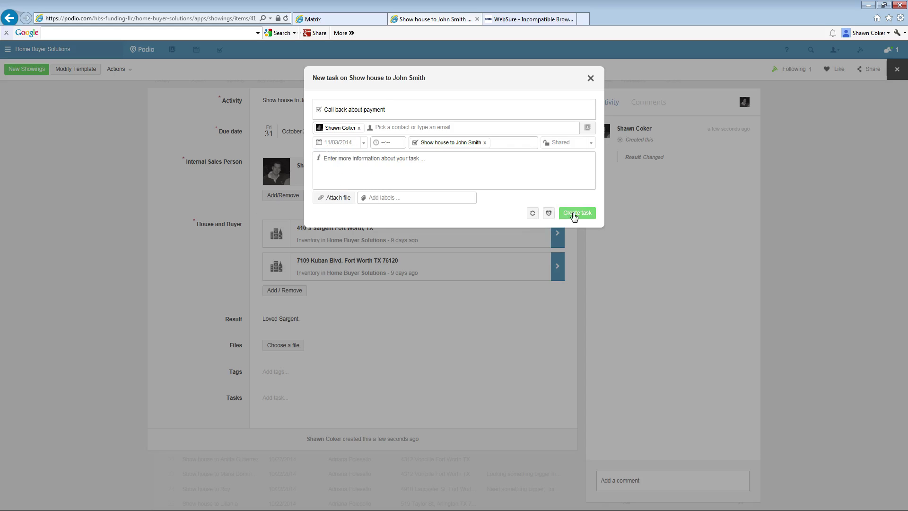
click(574, 215)
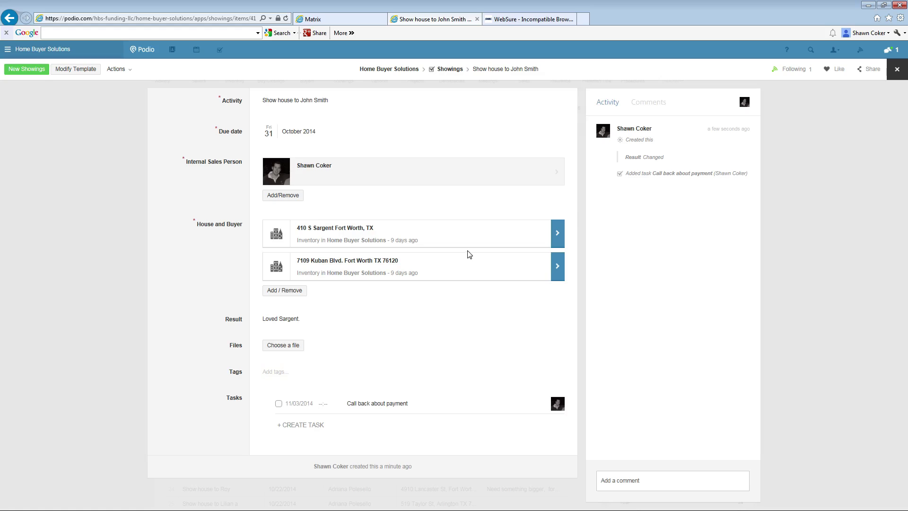
Close the showing, open the Sargent house in Inventory and examine its related showings
click(896, 71)
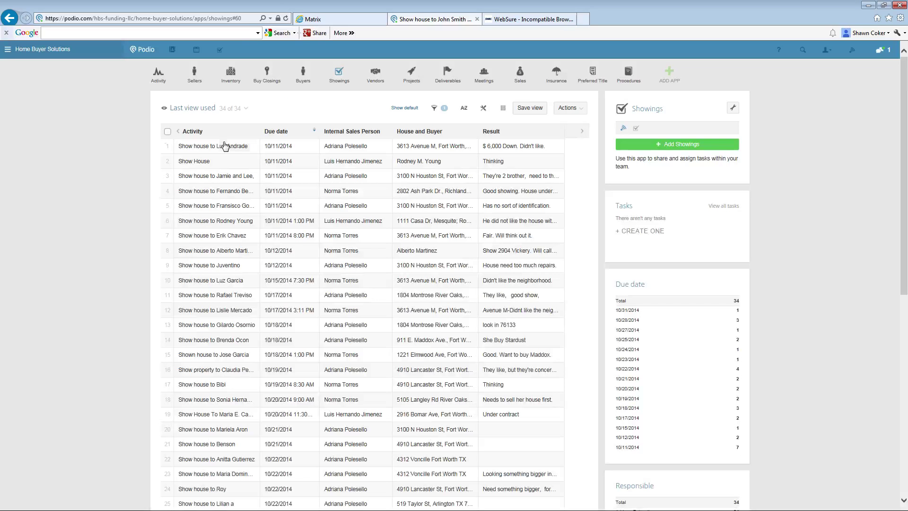
click(230, 75)
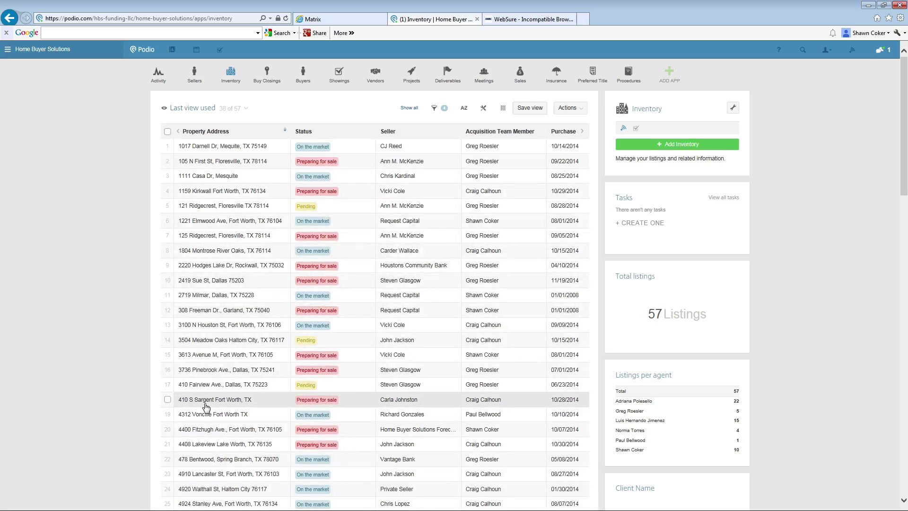
click(206, 406)
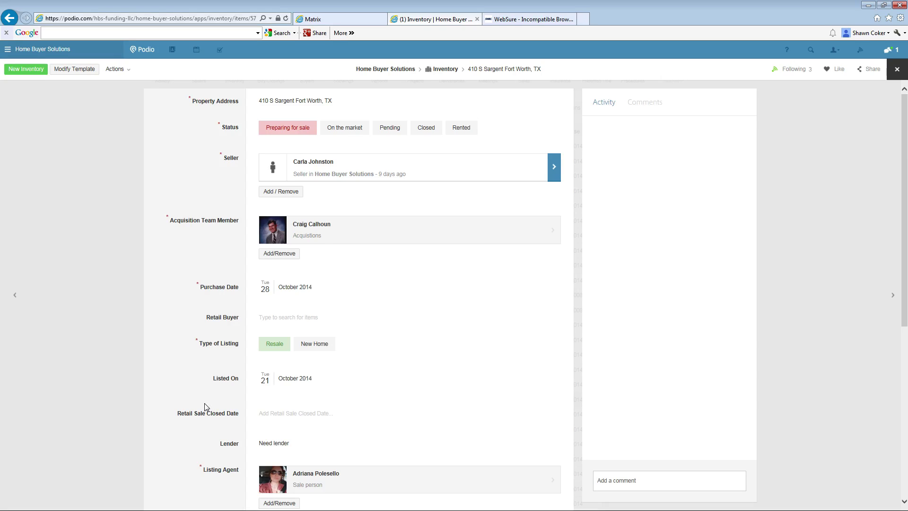
scroll(360, 313, down, 10)
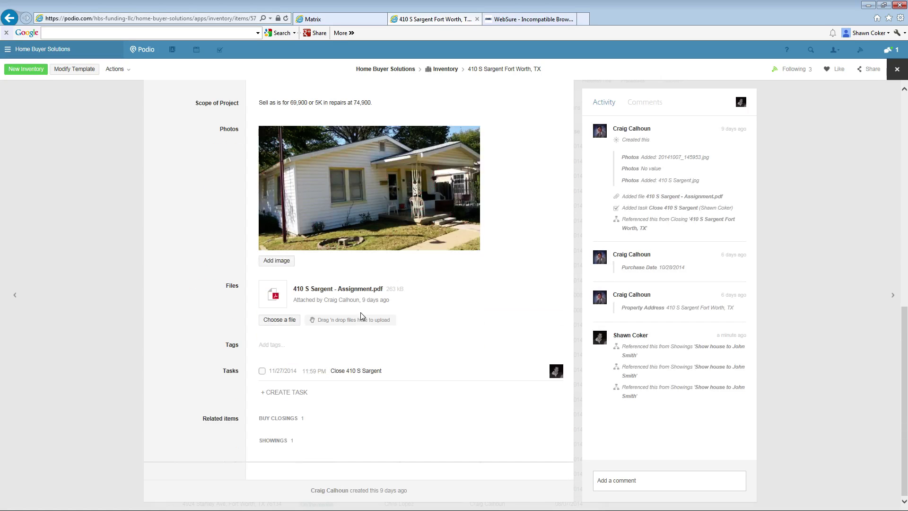
scroll(441, 346, down, 2)
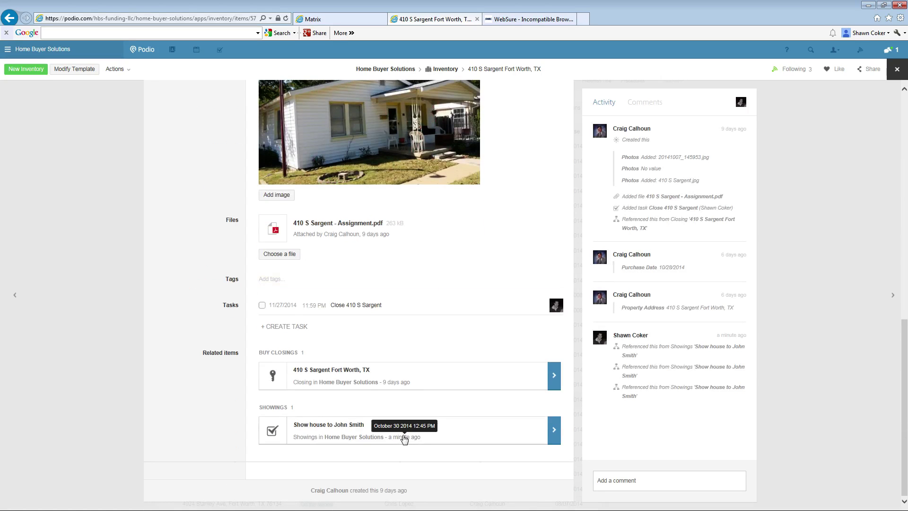